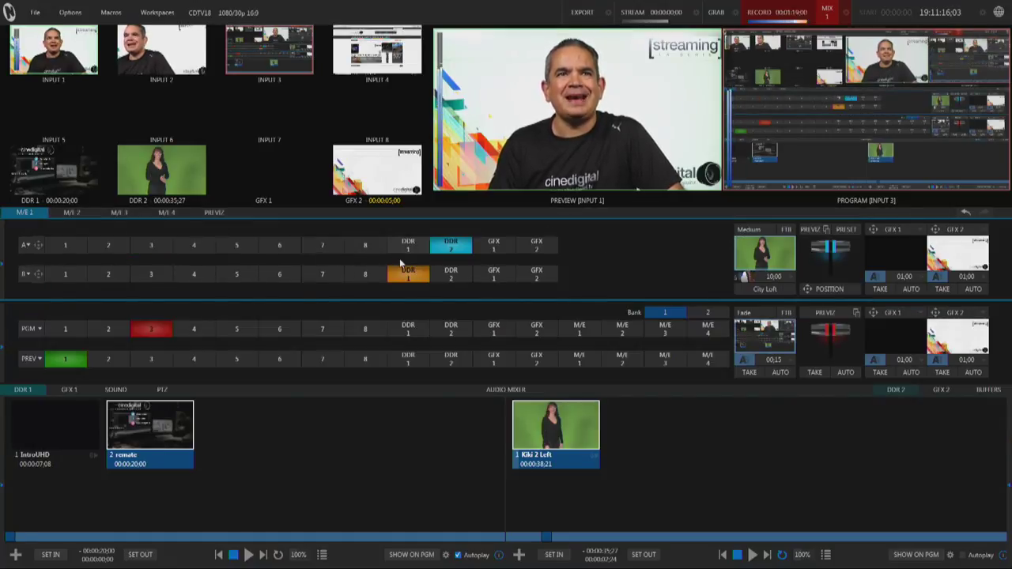
# Step: Assign source 7 to both the A and B rows of M/E 1 and transition Input 3 onto program
pyautogui.click(328, 246)
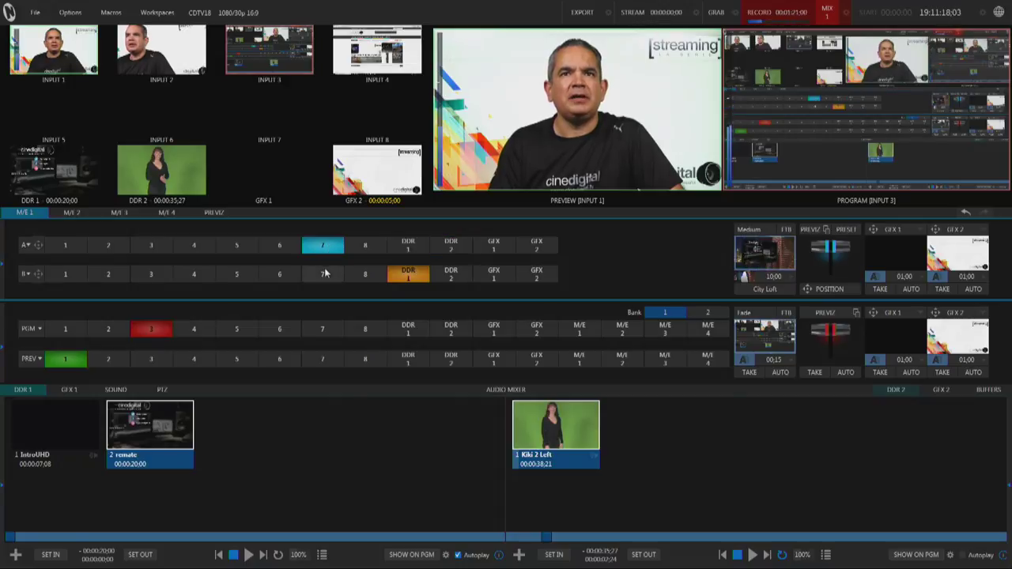
pyautogui.click(323, 272)
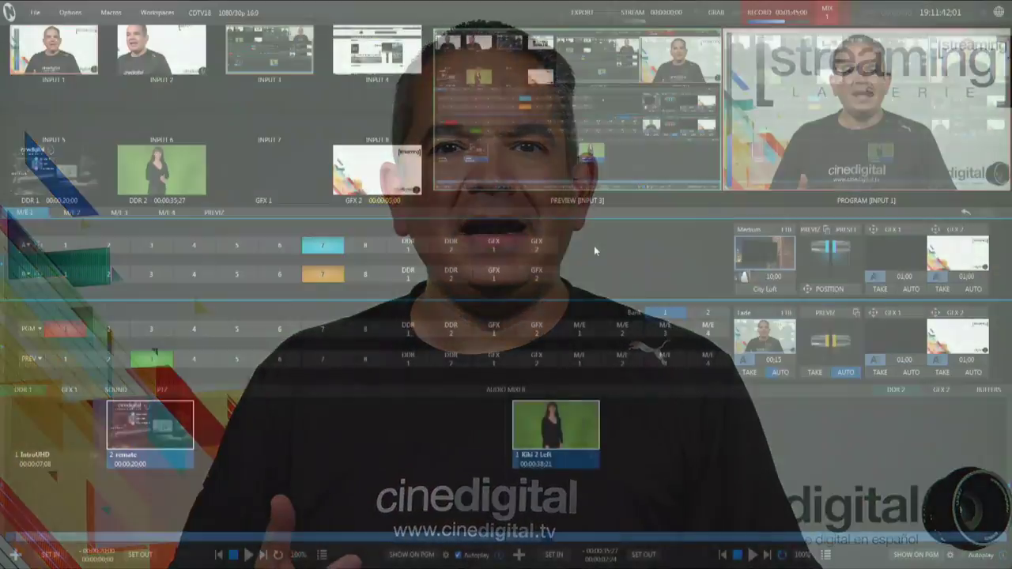
pyautogui.press('space')
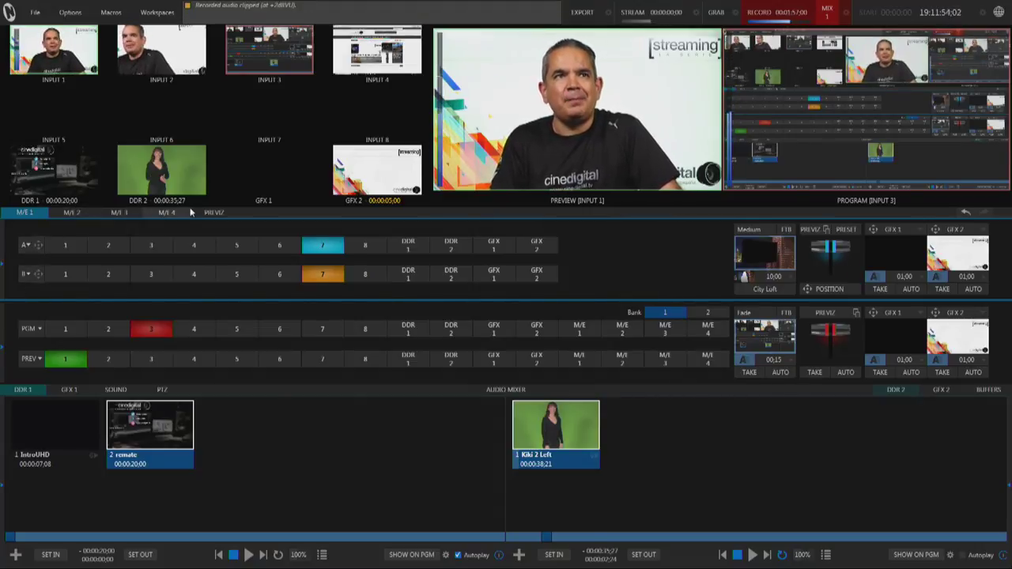
# Step: Load the Medium view of NewTek's City Loft LiveSet as the M/E 1 effect
pyautogui.click(37, 245)
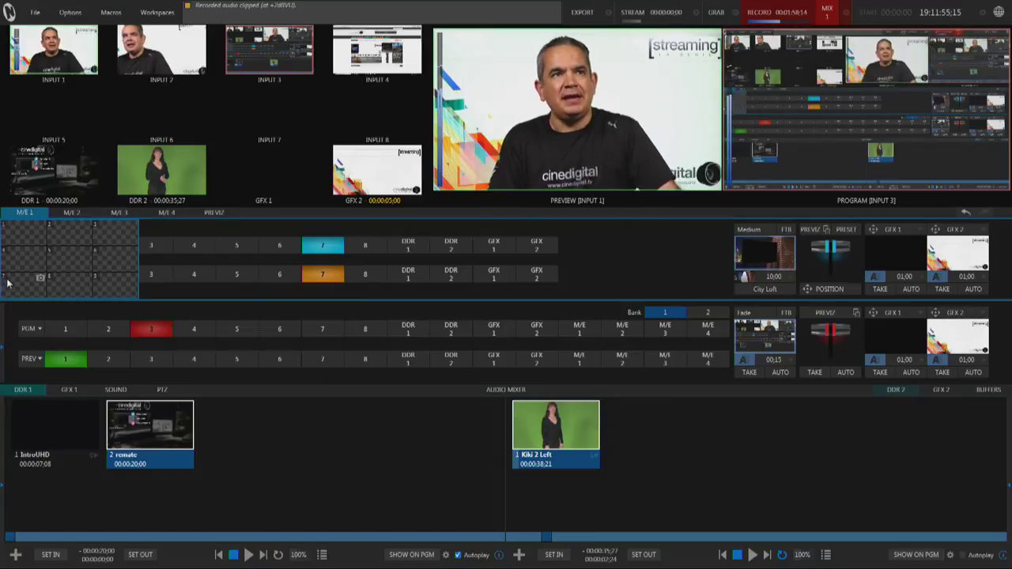
pyautogui.click(224, 250)
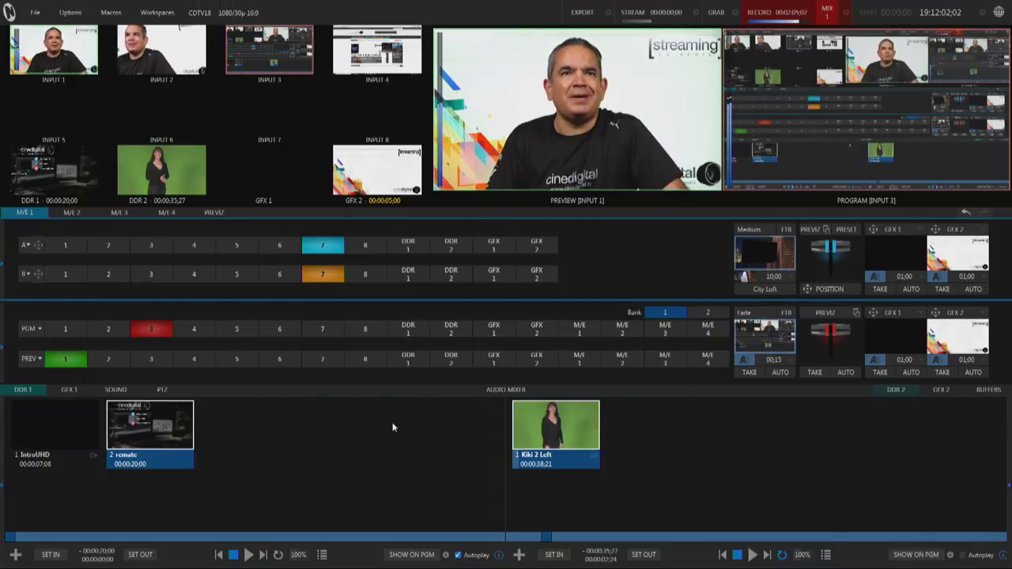
pyautogui.click(754, 291)
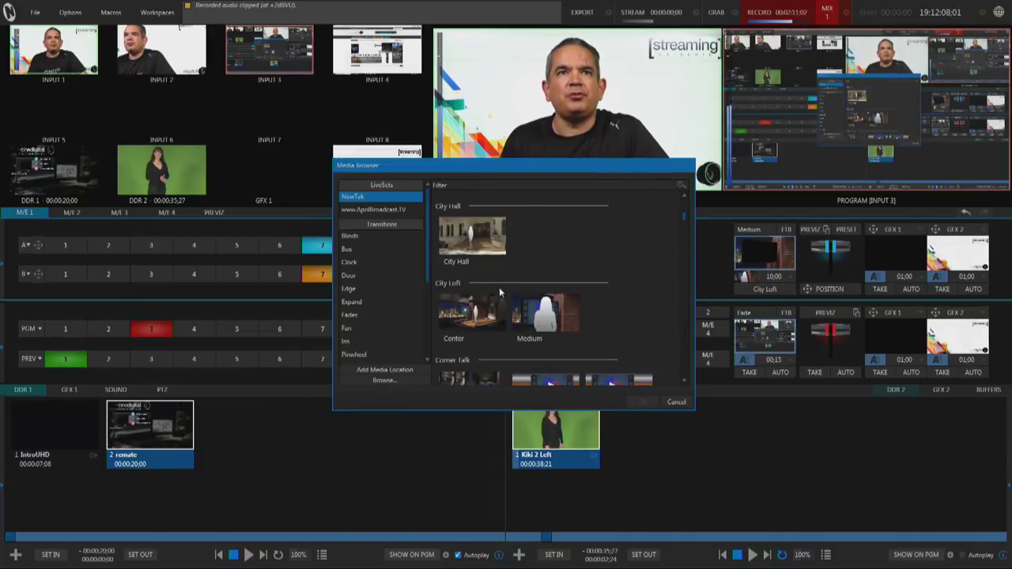
pyautogui.scroll(-5, 628, 238)
pyautogui.scroll(-6, 629, 243)
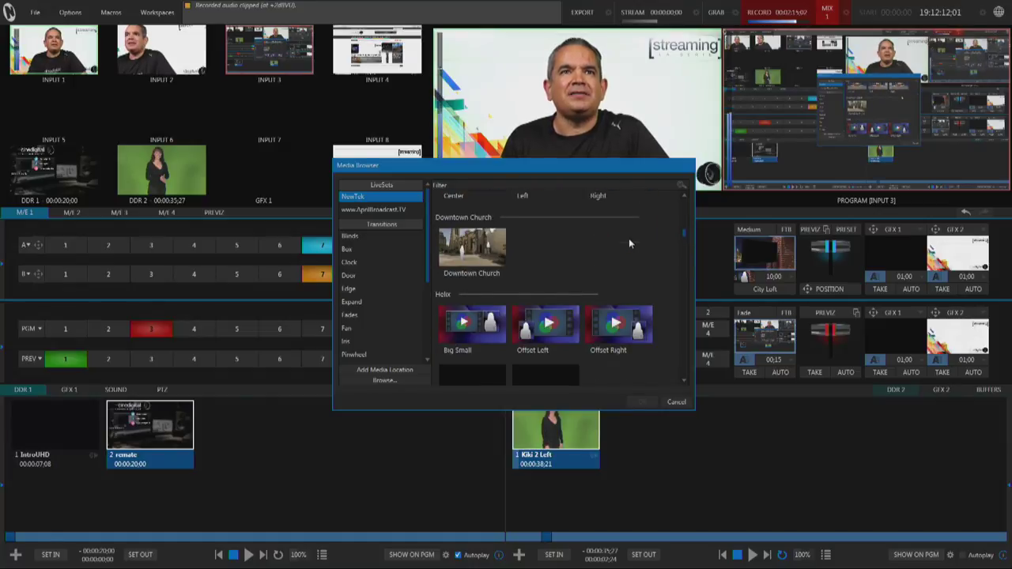
pyautogui.scroll(-3, 629, 238)
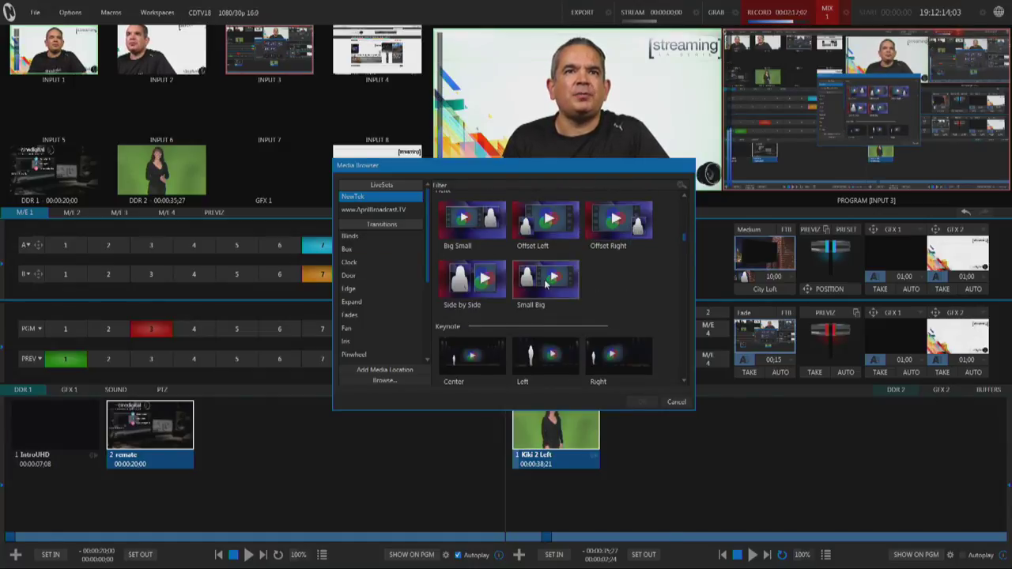
pyautogui.scroll(-4, 545, 282)
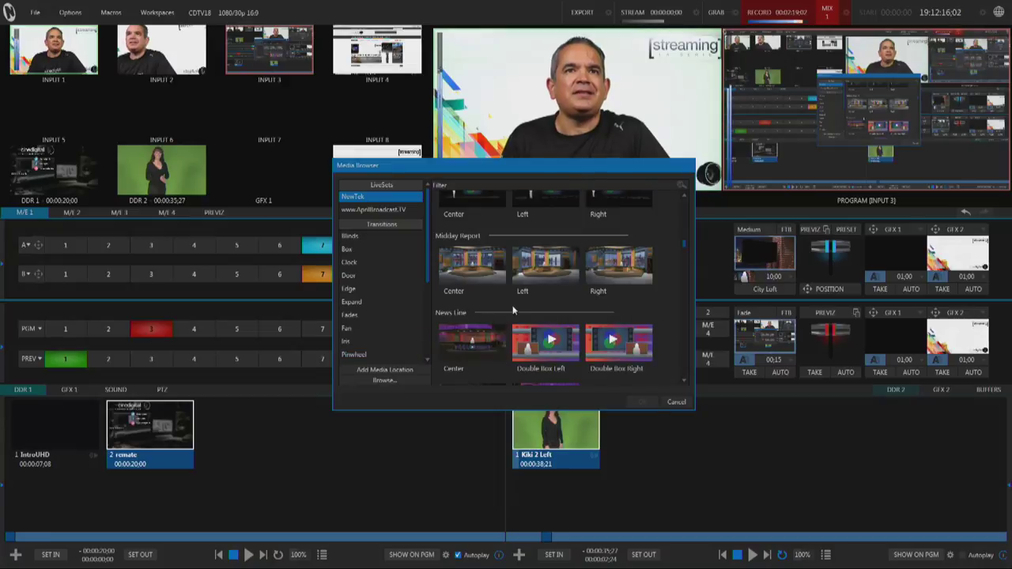
pyautogui.scroll(5, 512, 311)
pyautogui.scroll(5, 513, 311)
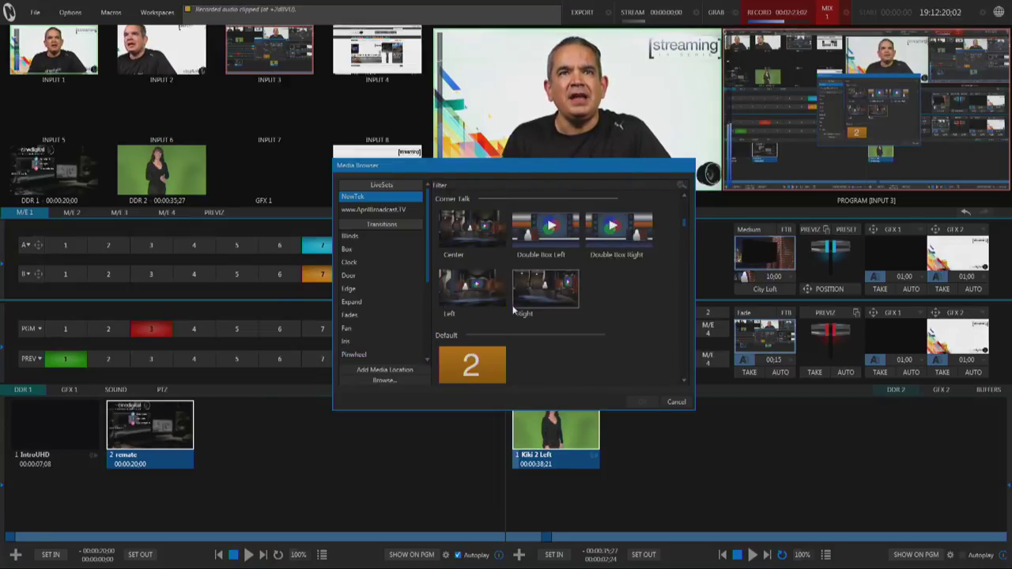
pyautogui.scroll(2, 530, 291)
pyautogui.click(545, 262)
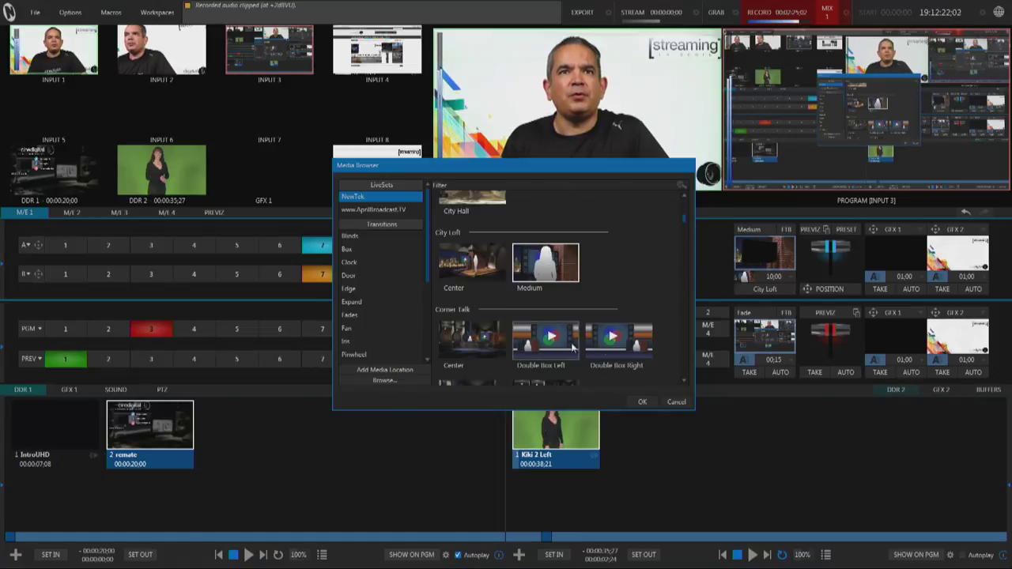
pyautogui.click(642, 402)
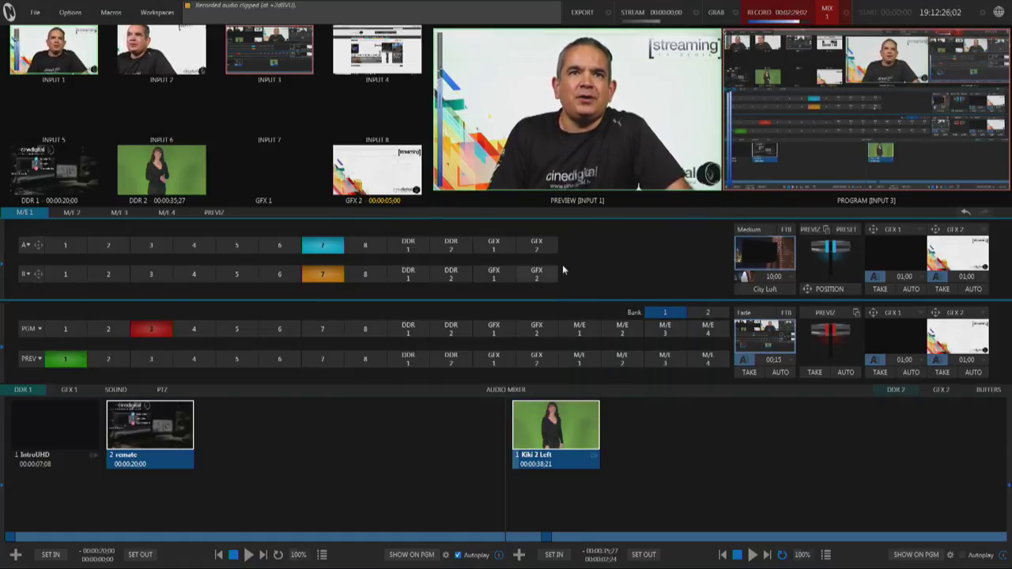
# Step: Put M/E 1 on preview and enable LiveMatte keying for DDR 2
pyautogui.click(578, 358)
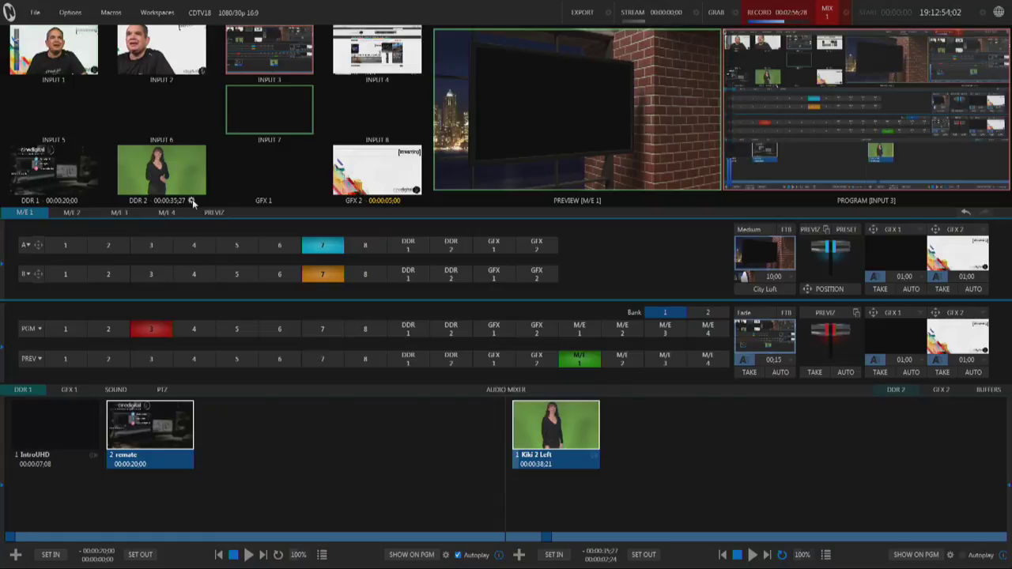
pyautogui.click(192, 200)
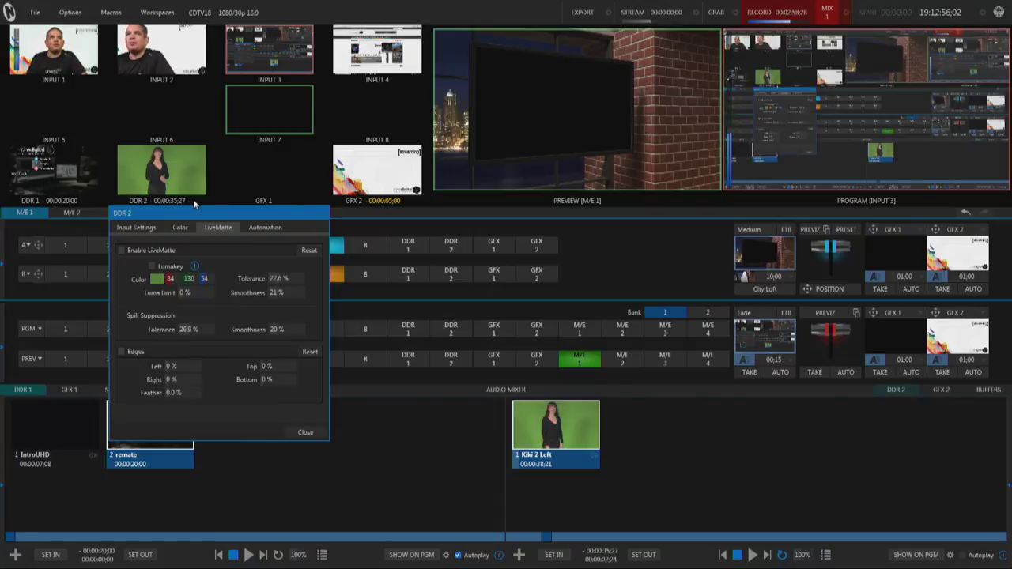
pyautogui.moveTo(202, 208); pyautogui.dragTo(424, 216)
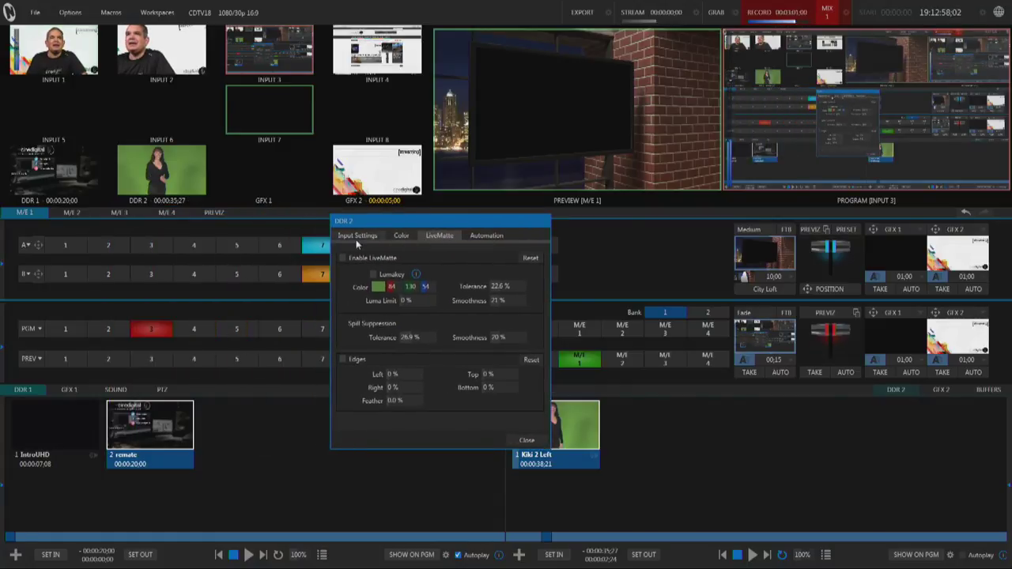
pyautogui.click(356, 237)
pyautogui.click(402, 236)
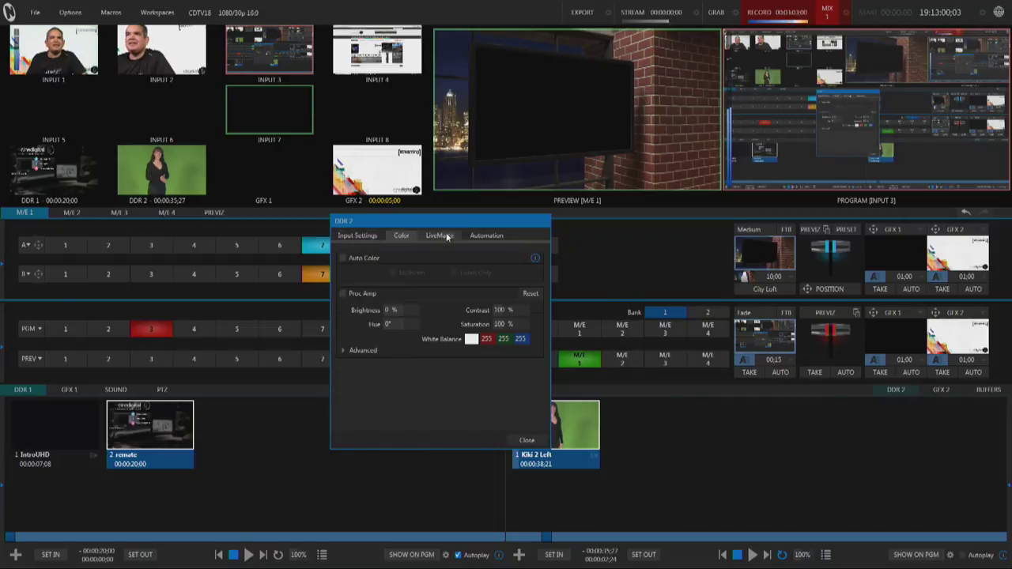
pyautogui.click(423, 240)
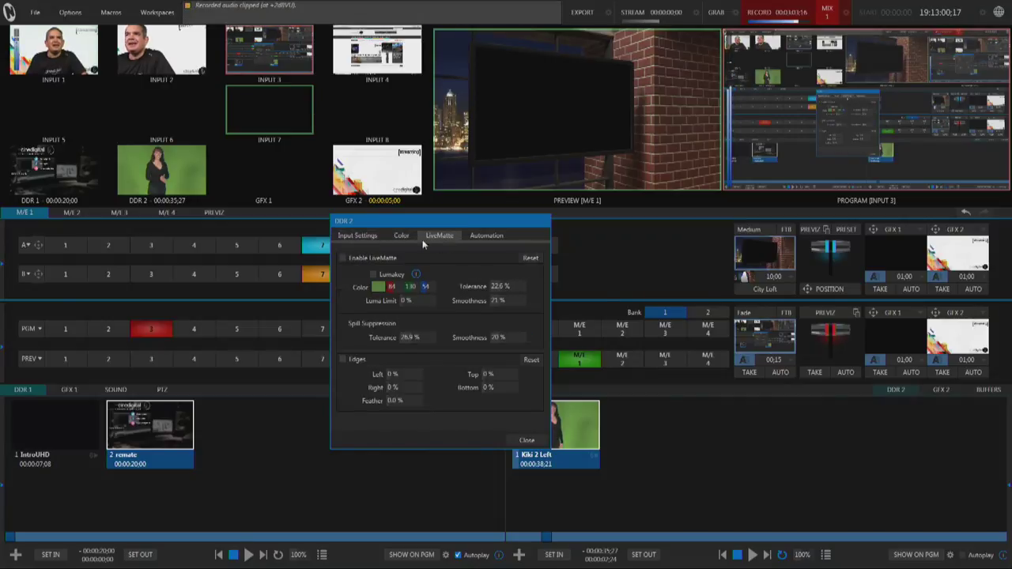
pyautogui.click(344, 259)
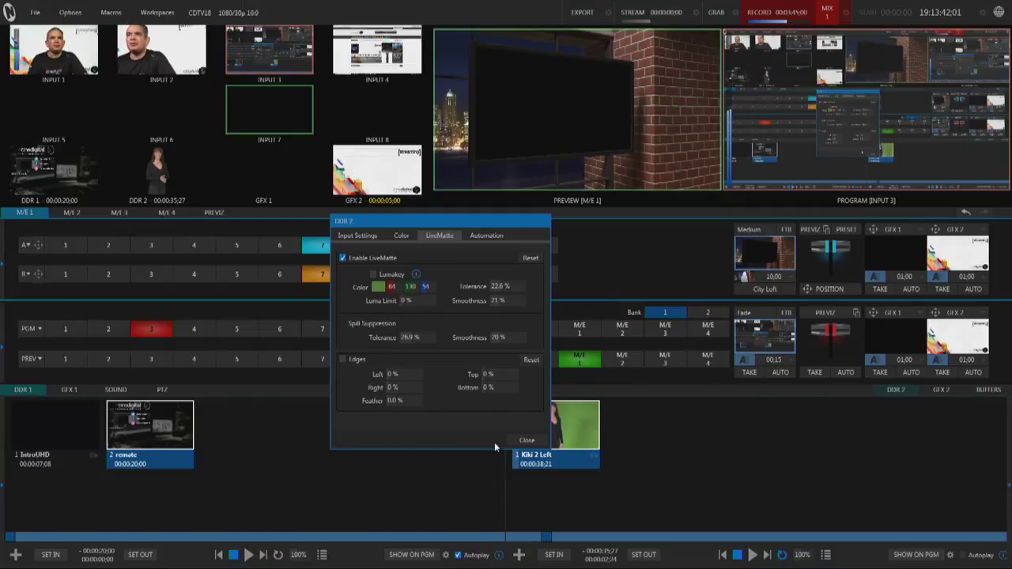
pyautogui.click(528, 441)
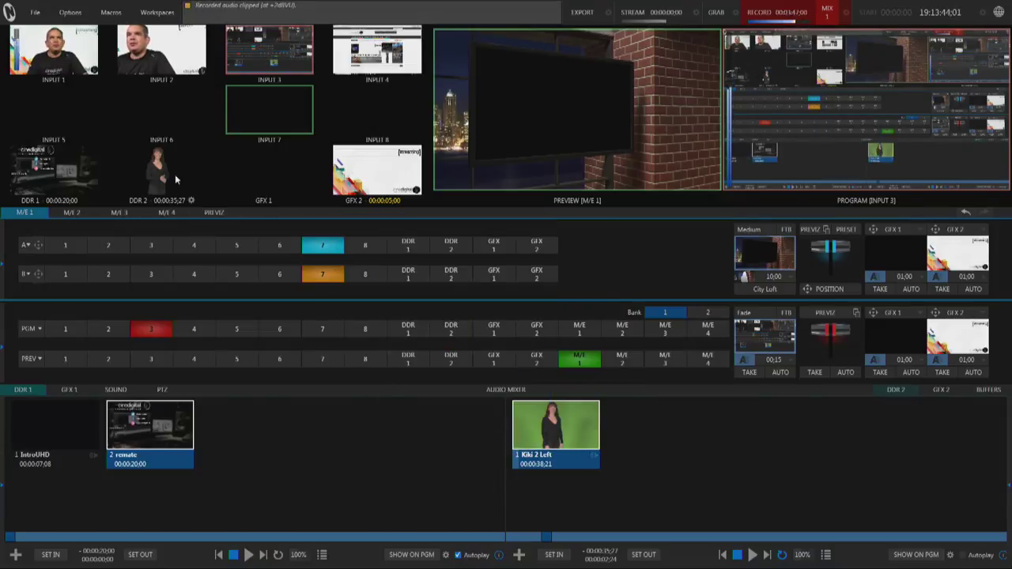
# Step: Try DDR 2 in row B of M/E 1 and view it alone on preview, then restore source 7 and the M/E 1 preview
pyautogui.click(451, 274)
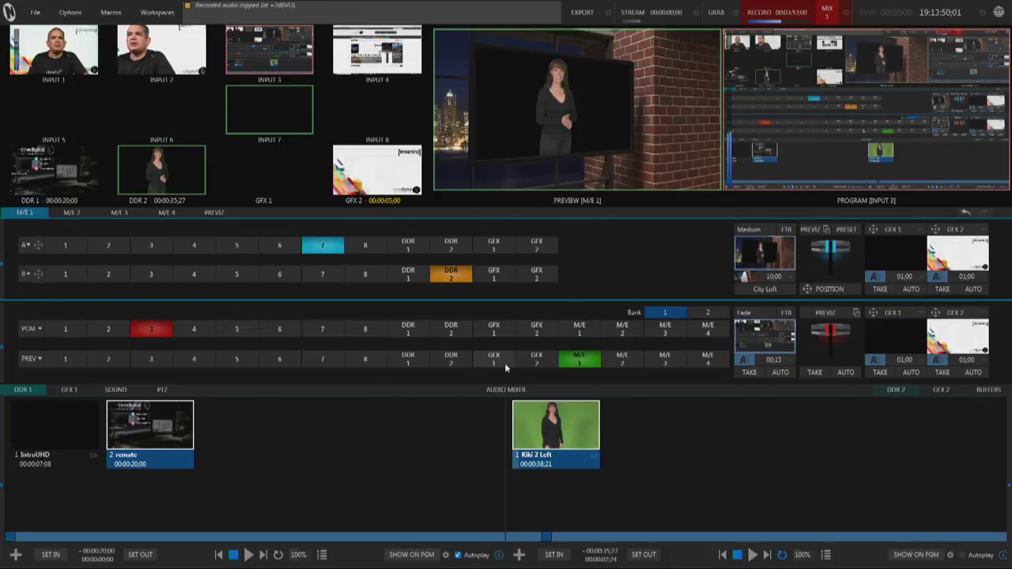
pyautogui.click(449, 362)
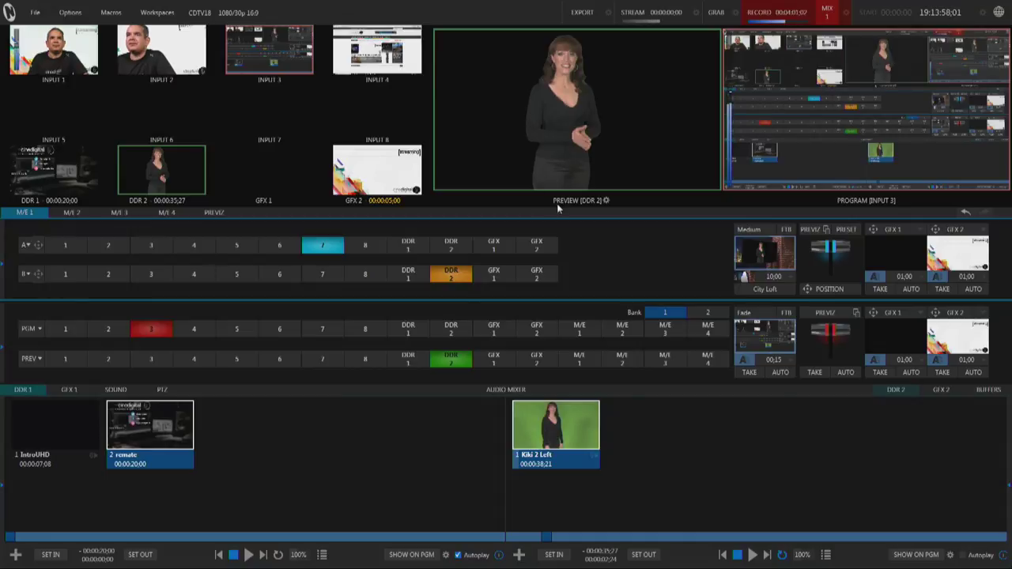
pyautogui.click(315, 273)
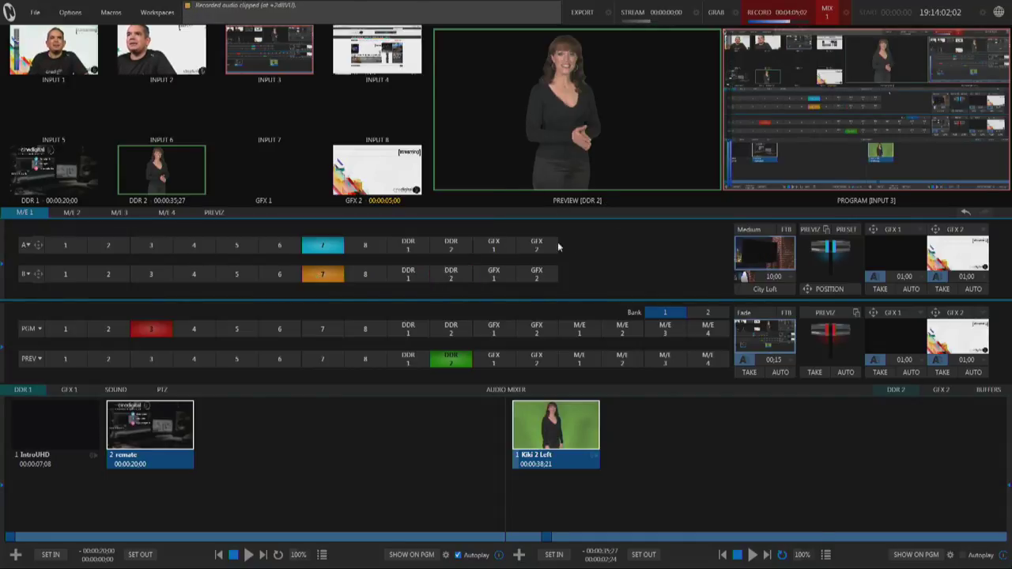
pyautogui.click(582, 358)
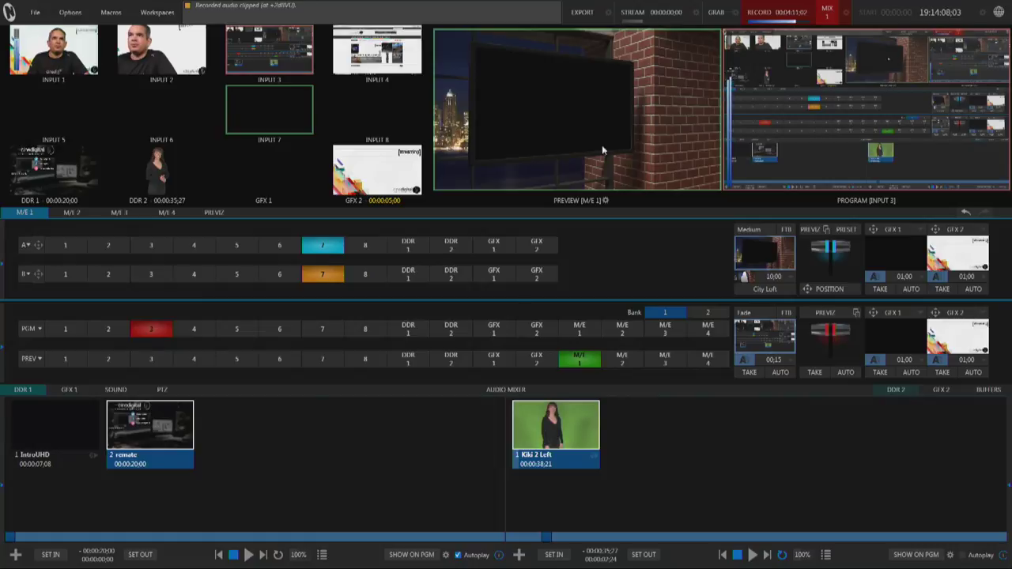
# Step: Assign DDR 2 to row A and DDR 1 to row B of M/E 1
pyautogui.click(452, 245)
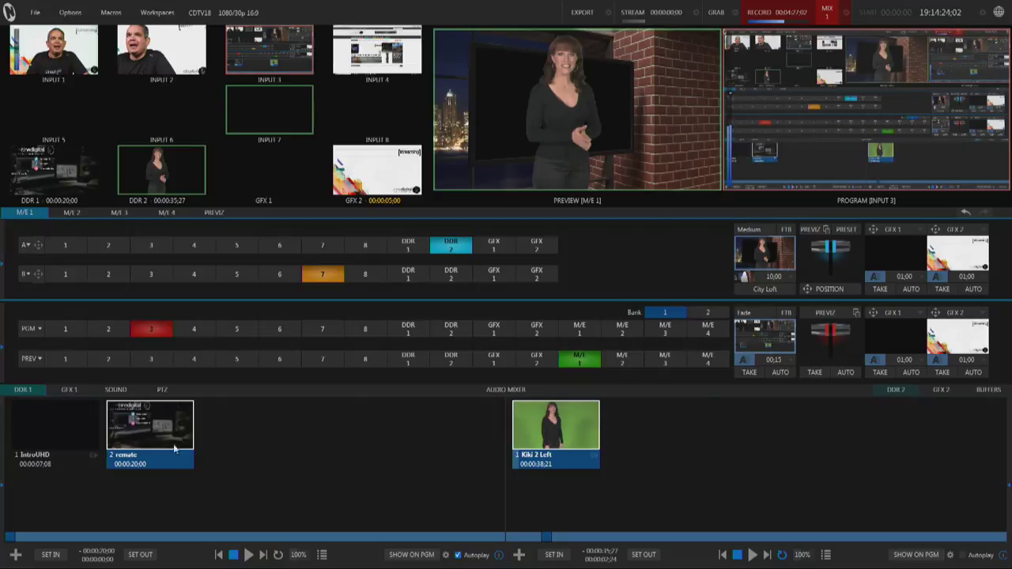
pyautogui.click(408, 274)
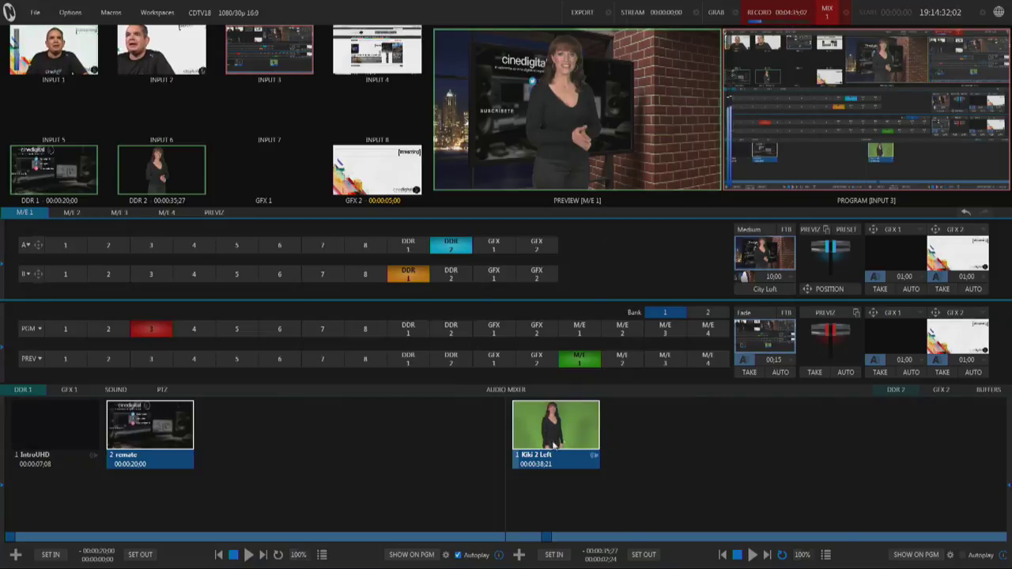
# Step: Switch DDR 1 to the playlist with the Balloon clip, and run and stop the DDR clips in the virtual set
pyautogui.moveTo(90, 474); pyautogui.dragTo(21, 440)
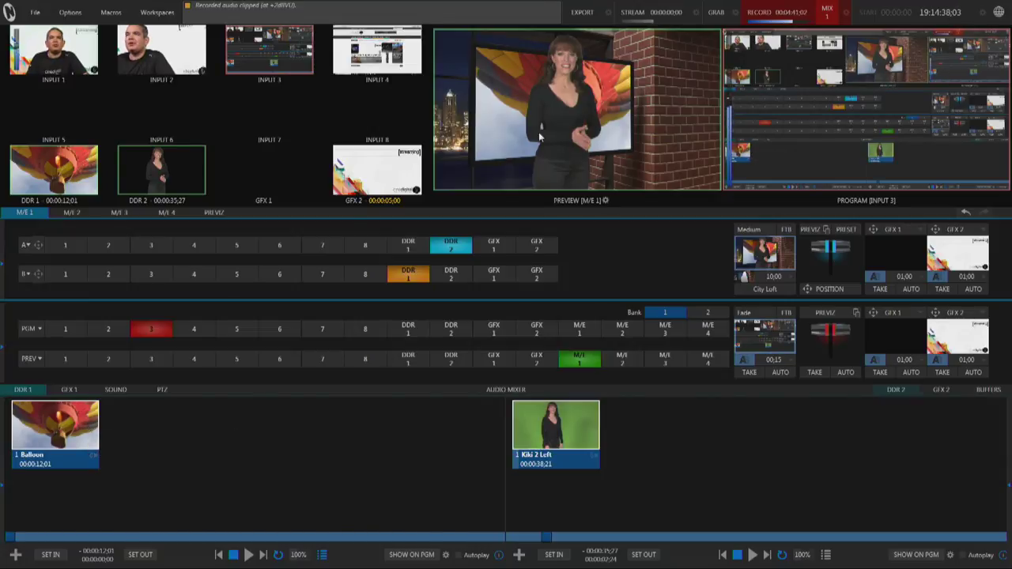
pyautogui.click(248, 556)
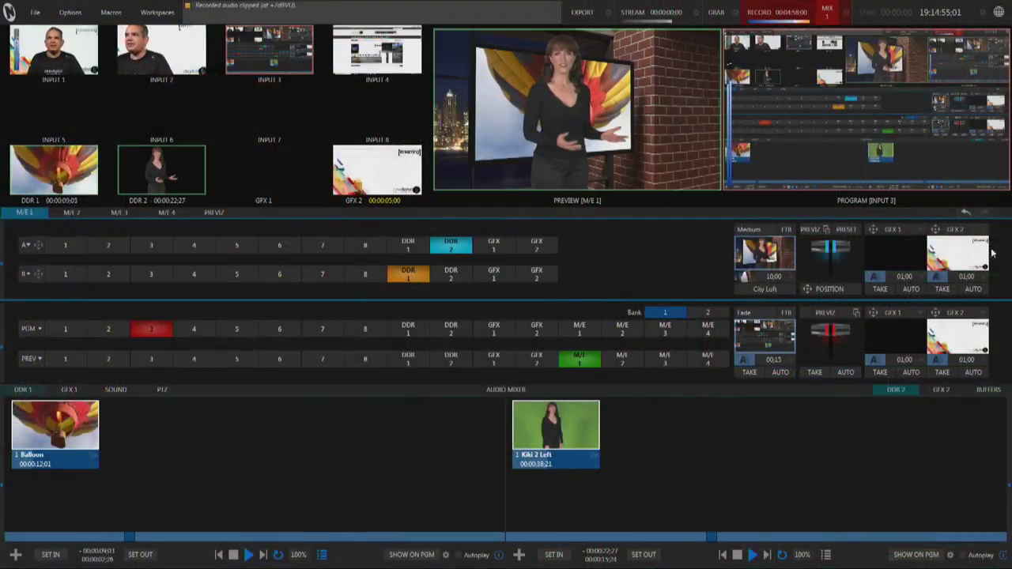
pyautogui.click(451, 244)
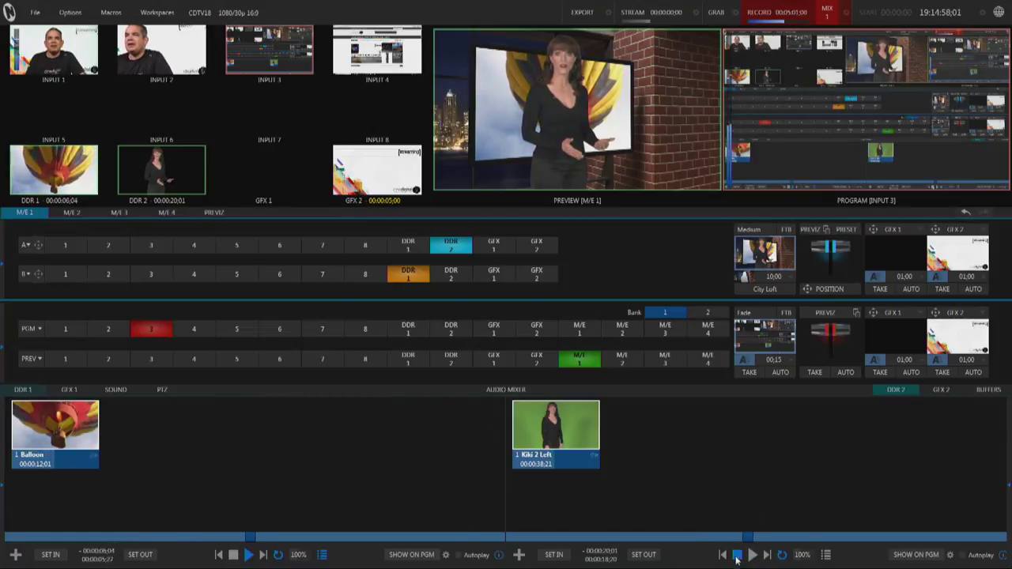
pyautogui.press('space')
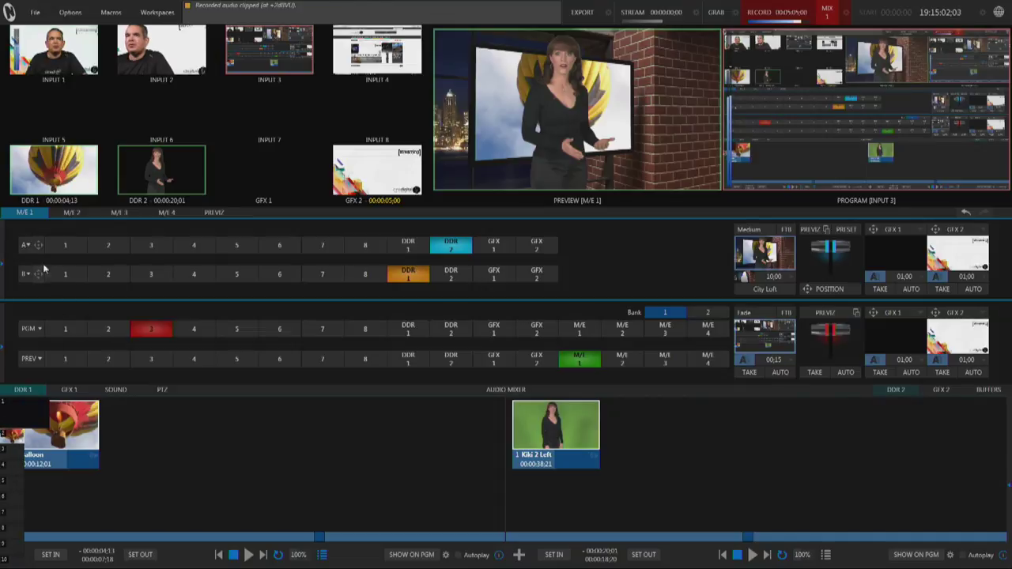
# Step: View the M/E 2 setup, return to M/E 1 and look through the City Loft and Corner Talk LiveSets without choosing one
pyautogui.click(72, 212)
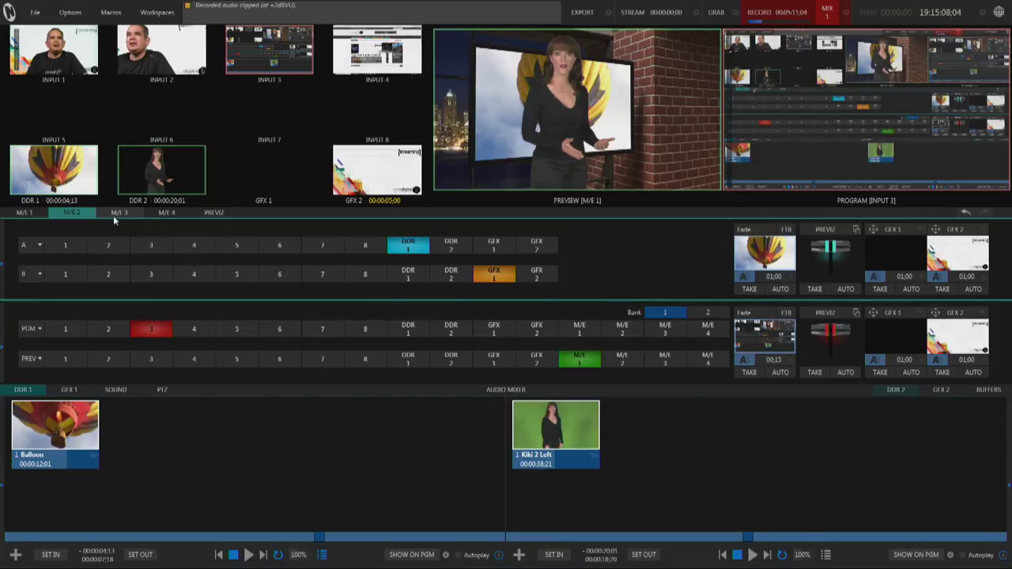
pyautogui.click(24, 212)
pyautogui.click(773, 290)
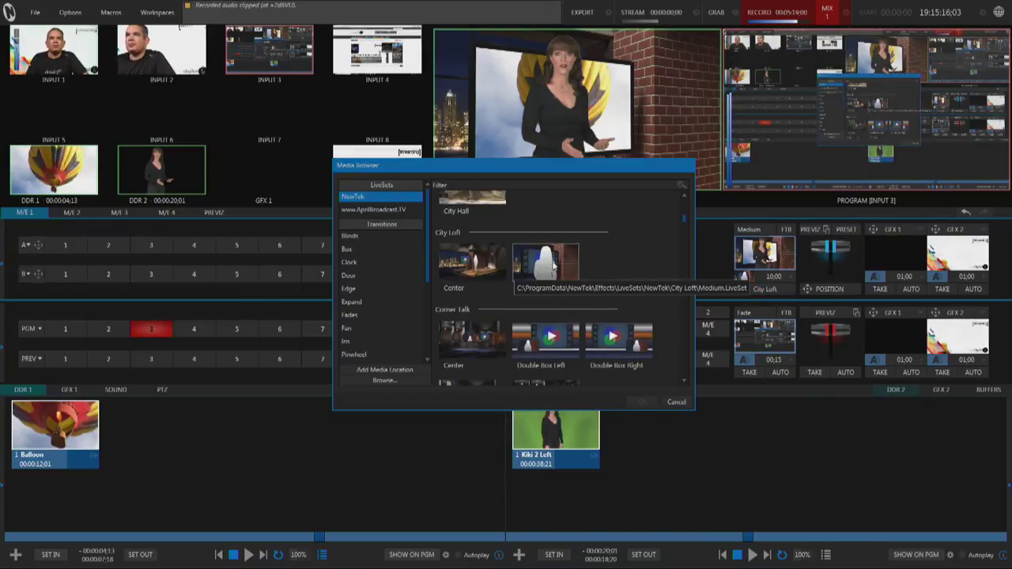
pyautogui.scroll(-1, 451, 333)
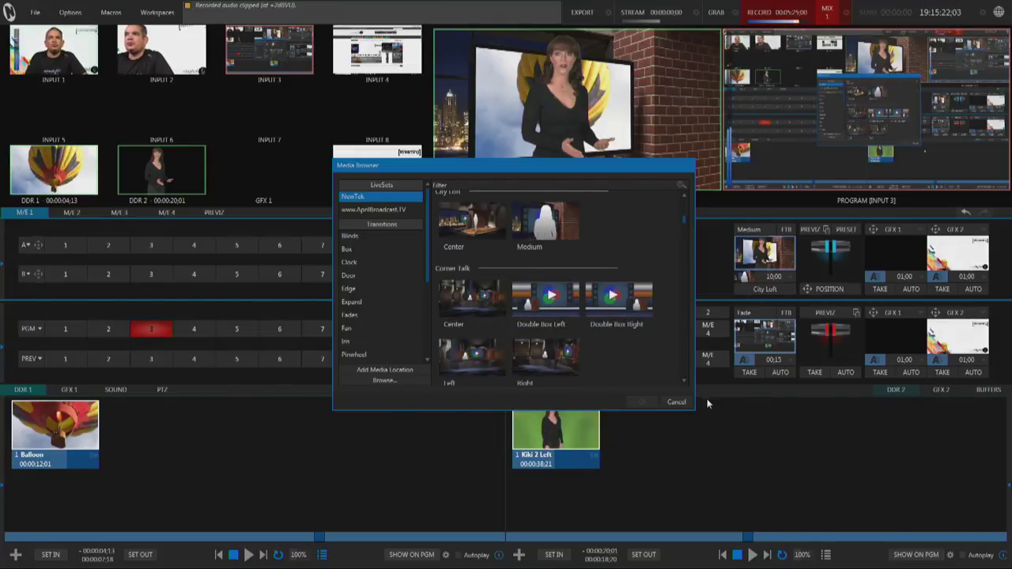
pyautogui.click(676, 402)
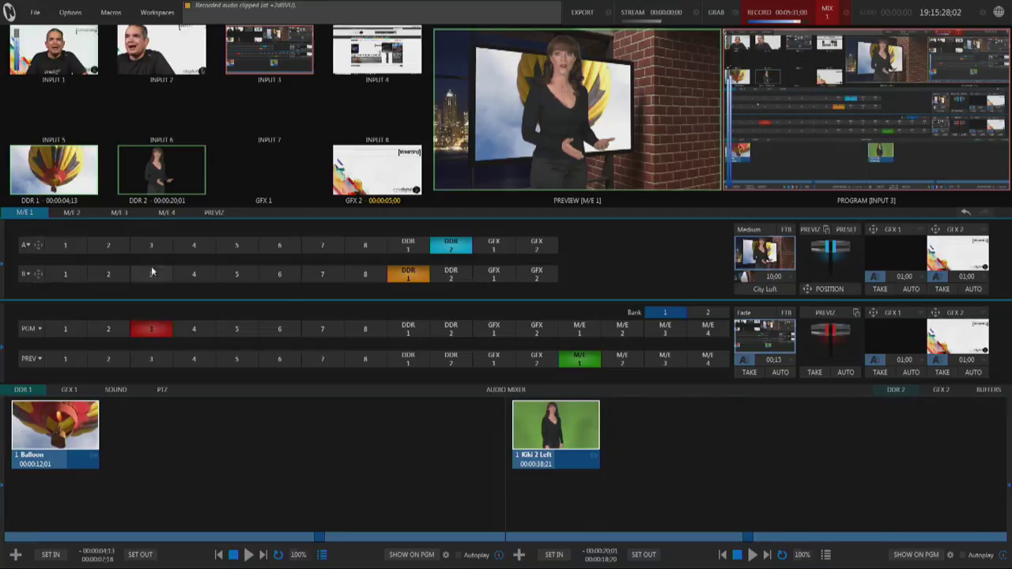
# Step: Switch DDR 1 to the playlist with IntroUHD and remate, and put Input 1 on program
pyautogui.moveTo(2, 403); pyautogui.dragTo(150, 425)
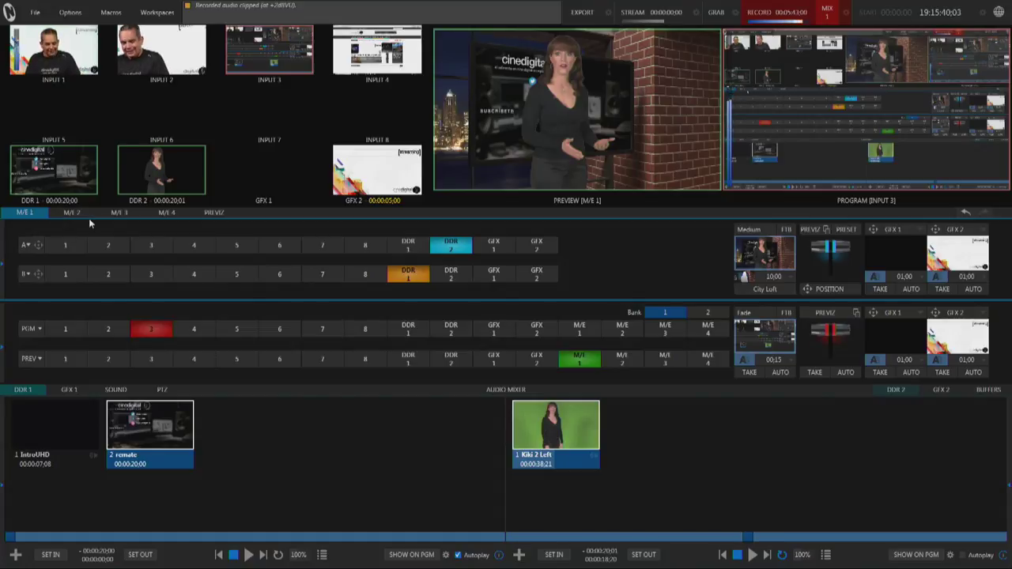
pyautogui.press('1')
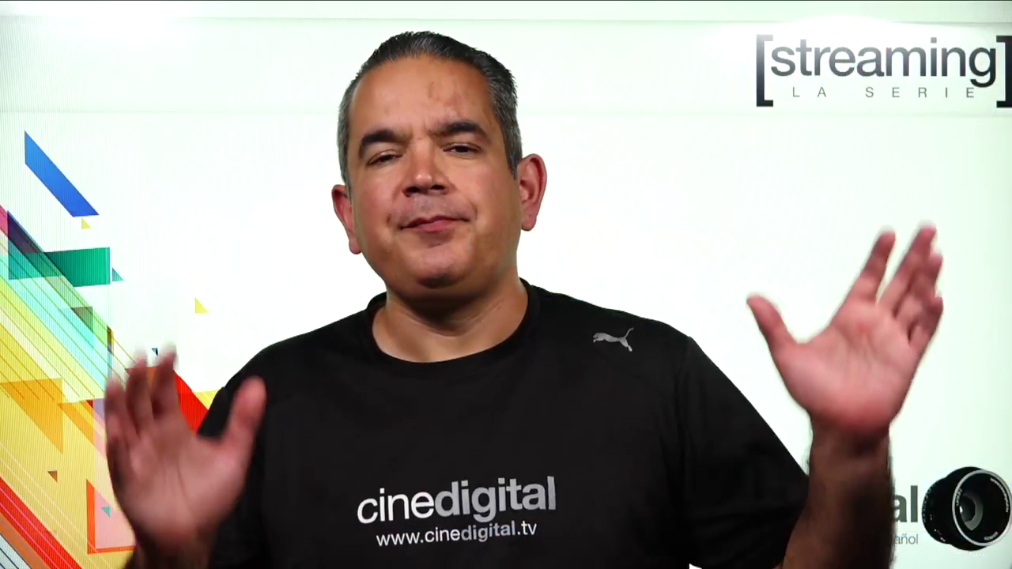